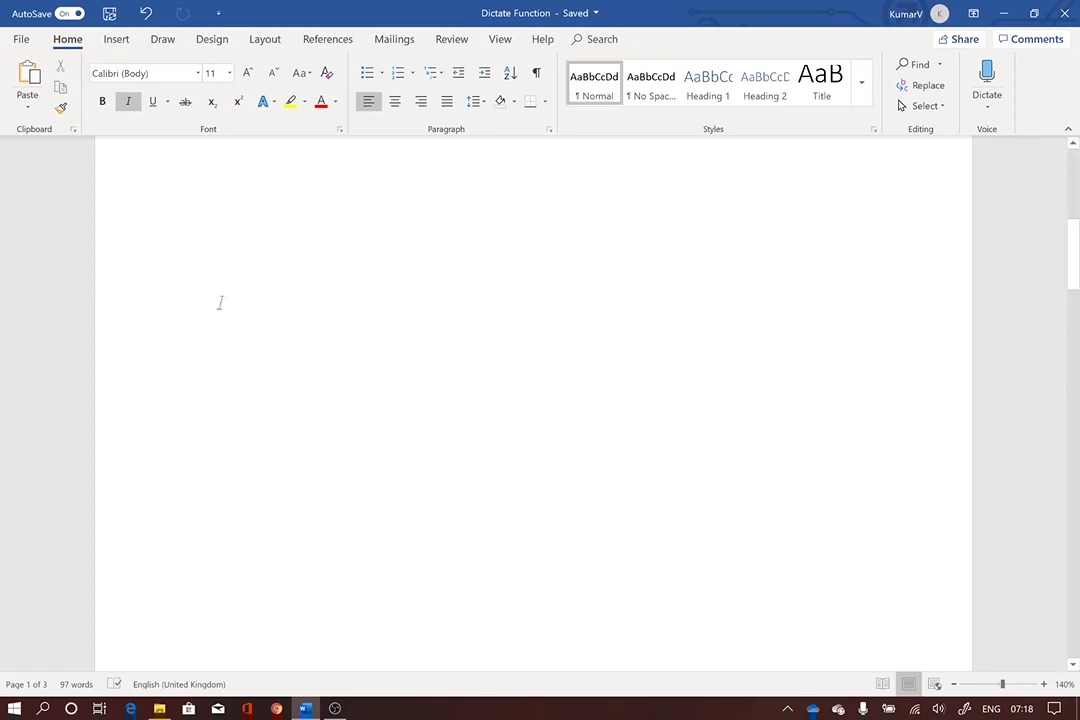
{"action": "left_click", "coordinate": [21, 39]}
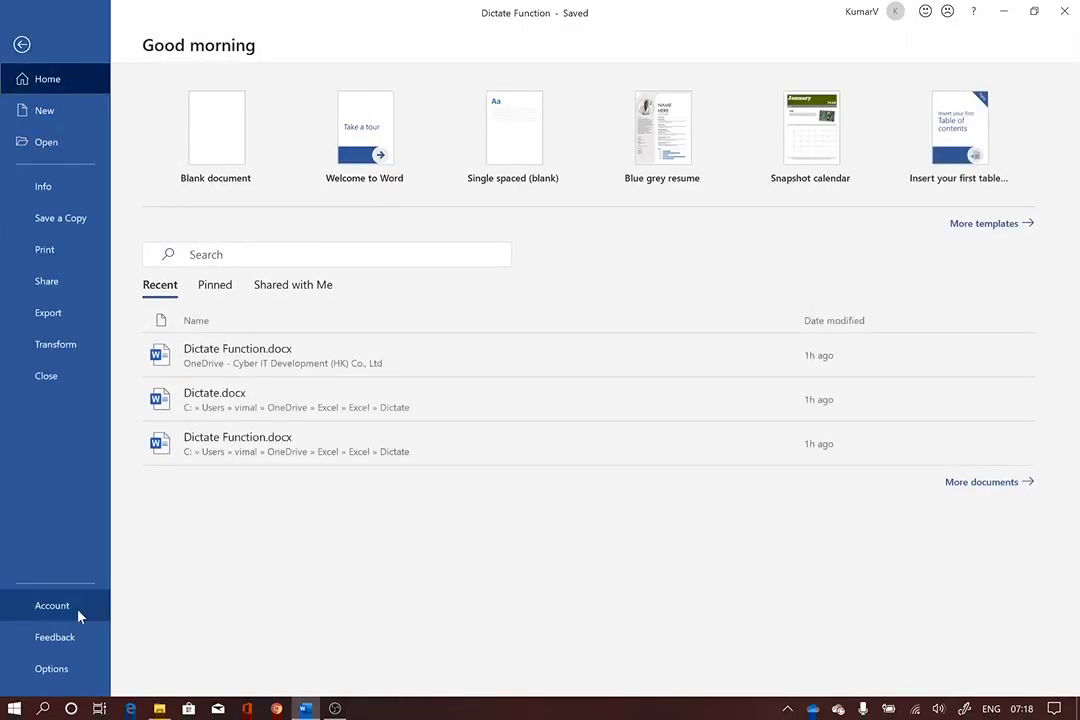
{"action": "left_click", "coordinate": [22, 44]}
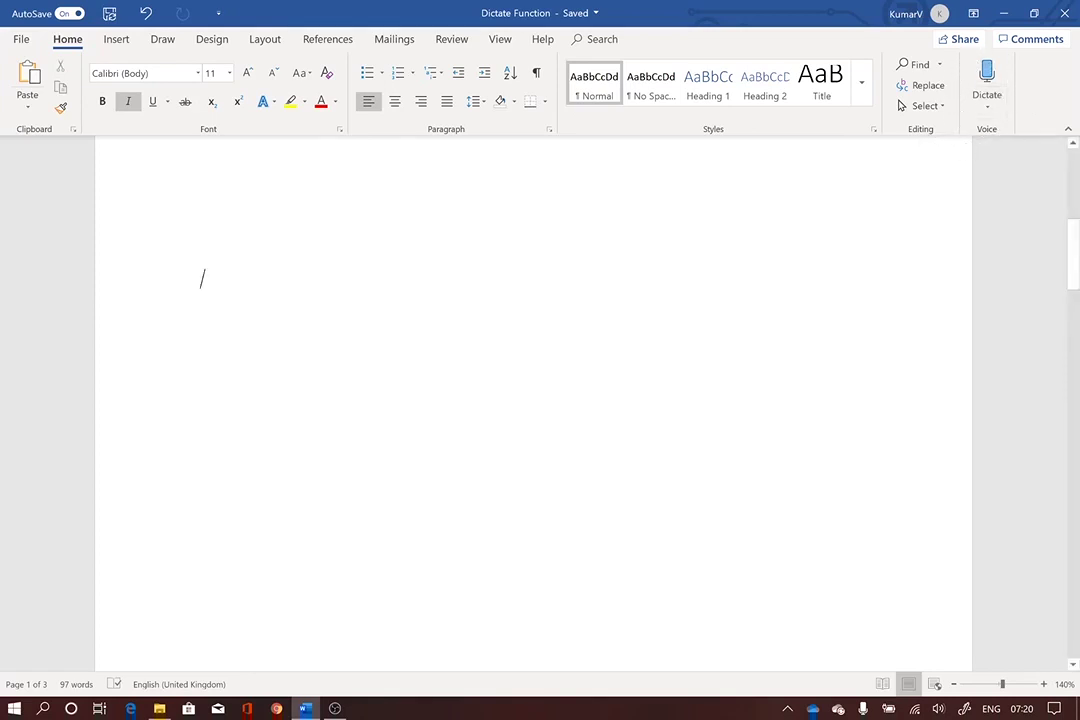
{"action": "left_click", "coordinate": [990, 110]}
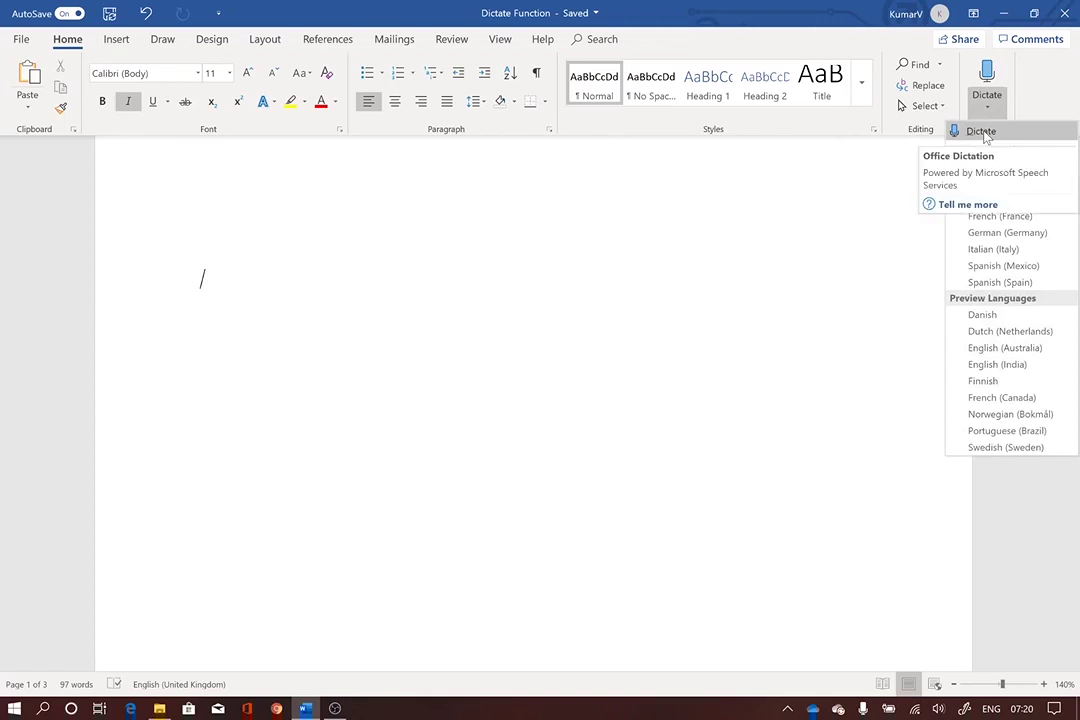
{"action": "left_click", "coordinate": [716, 217]}
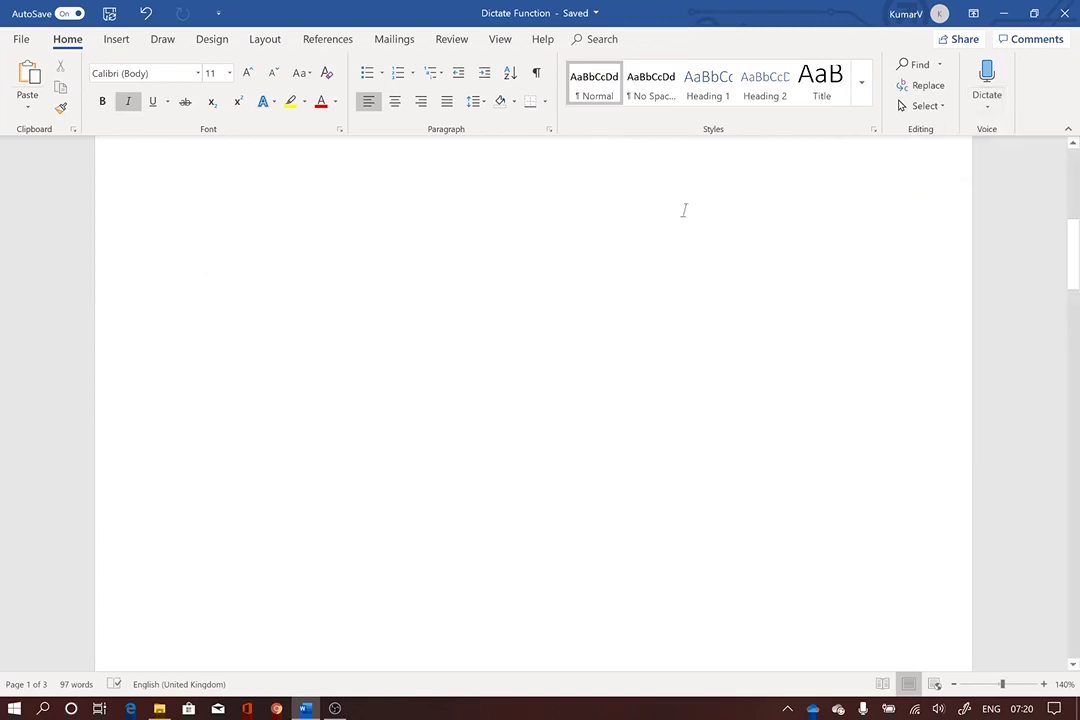
Step: Copy the two education paragraphs from the second page to the start of the first page and add an empty line below them
{"action": "scroll", "coordinate": [608, 232], "scroll_direction": "down", "scroll_amount": 7}
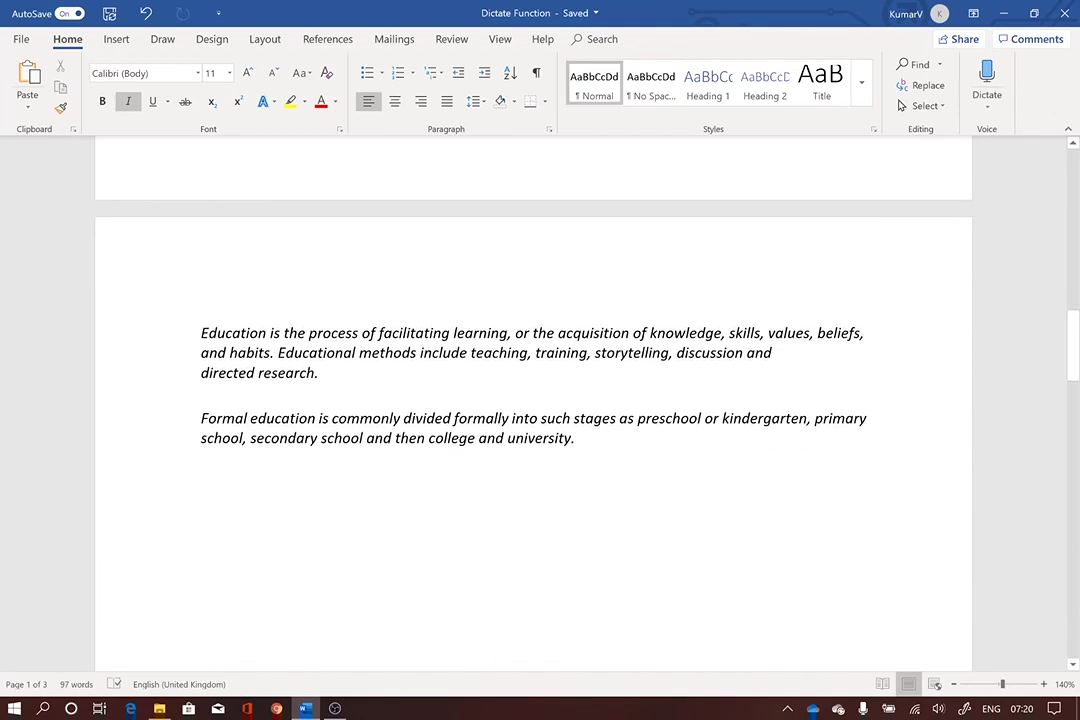
{"action": "left_click_drag", "start_coordinate": [195, 333], "coordinate": [596, 448]}
{"action": "key", "text": "ctrl+c"}
{"action": "scroll", "coordinate": [596, 449], "scroll_direction": "up", "scroll_amount": 10}
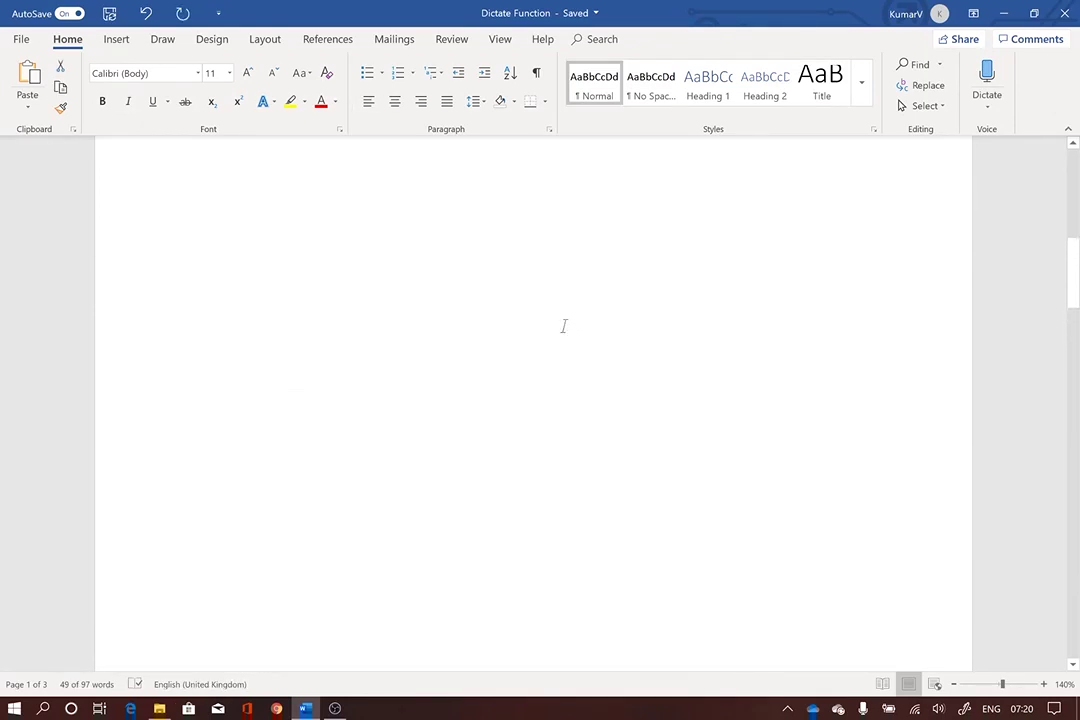
{"action": "scroll", "coordinate": [200, 272], "scroll_direction": "up", "scroll_amount": 2}
{"action": "left_click", "coordinate": [200, 272]}
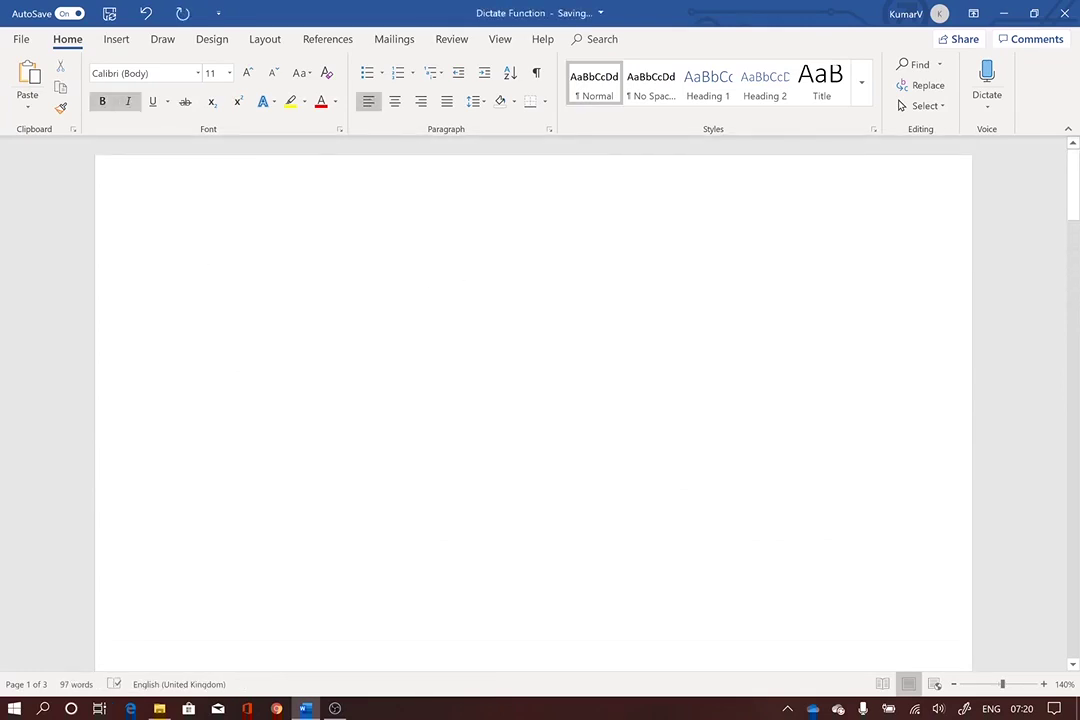
{"action": "key", "text": "ctrl+v"}
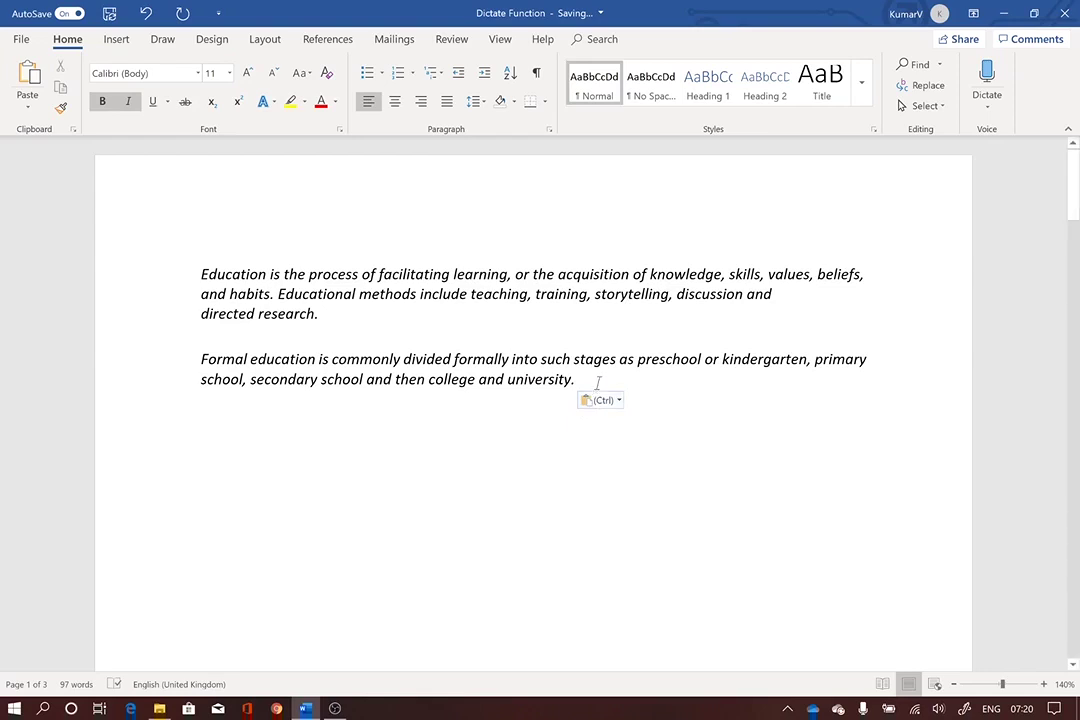
{"action": "left_click", "coordinate": [598, 381]}
{"action": "key", "text": "Return"}
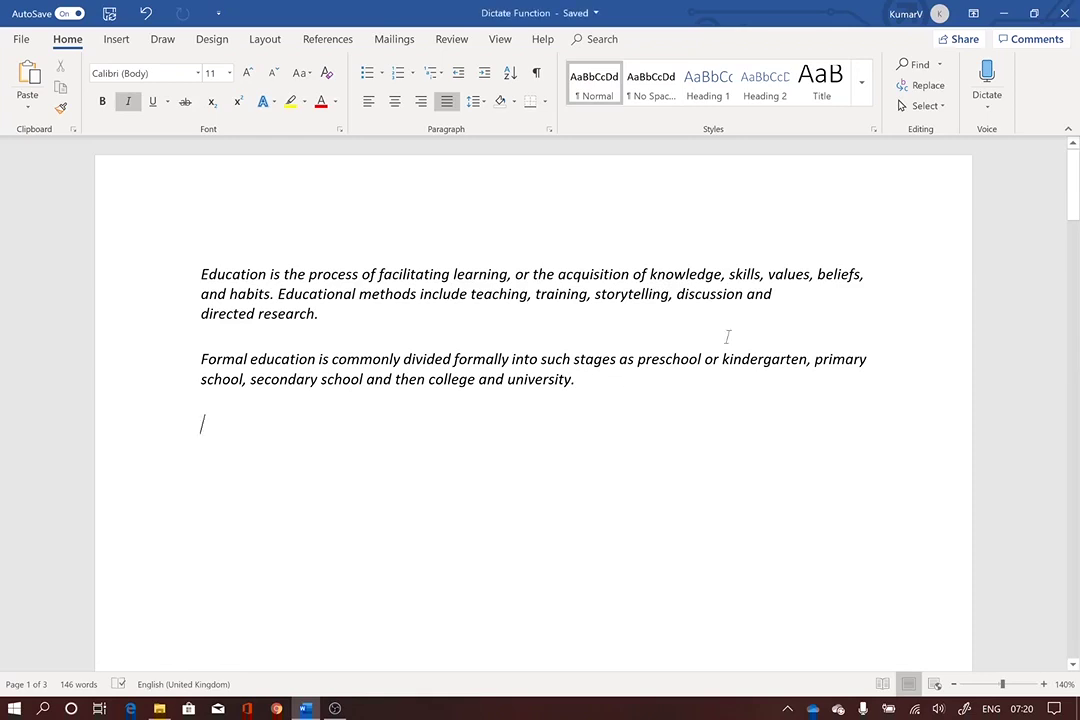
Step: Check the available dictation languages and start dictation on the empty line below the two paragraphs
{"action": "left_click", "coordinate": [988, 108]}
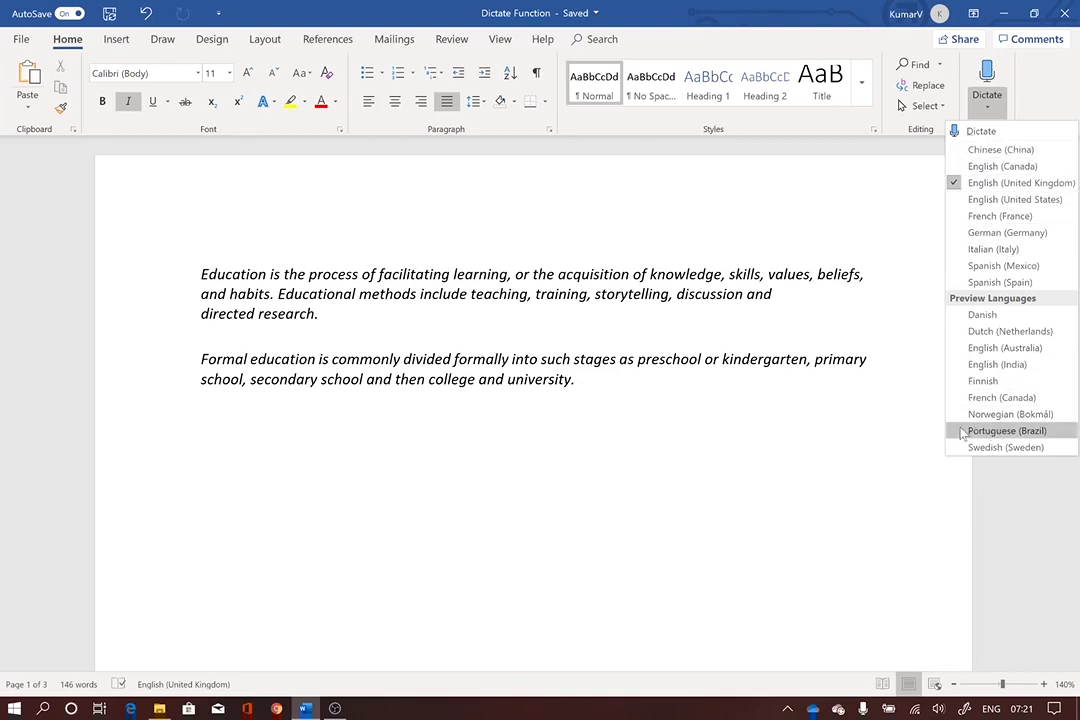
{"action": "left_click", "coordinate": [838, 416]}
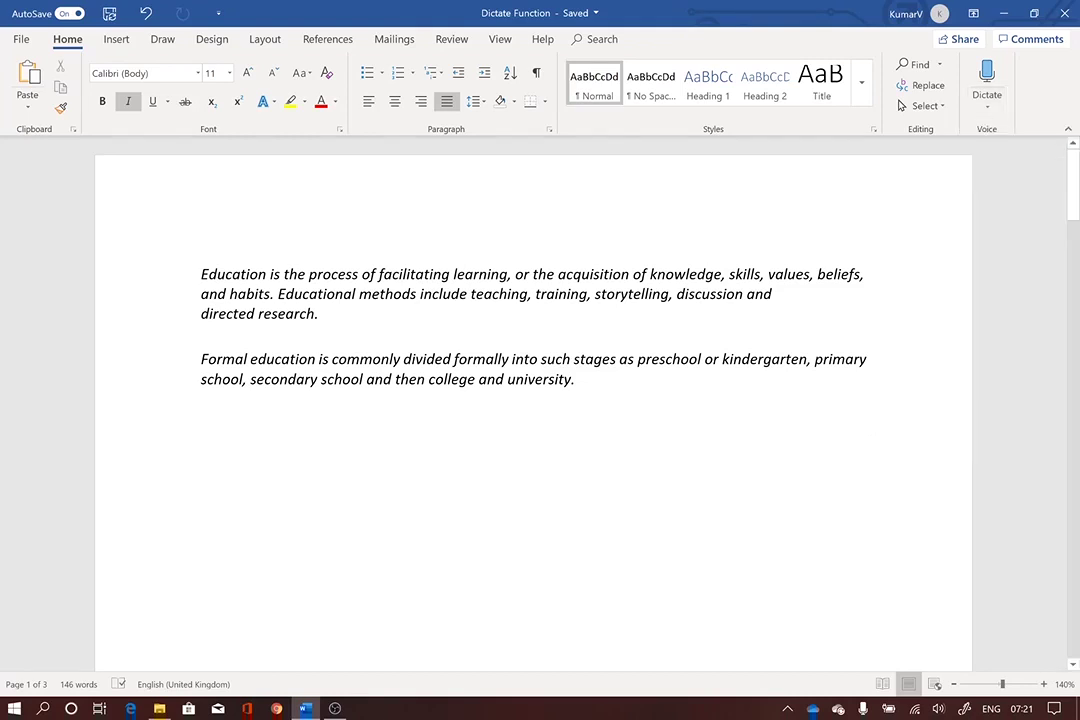
{"action": "left_click", "coordinate": [987, 106]}
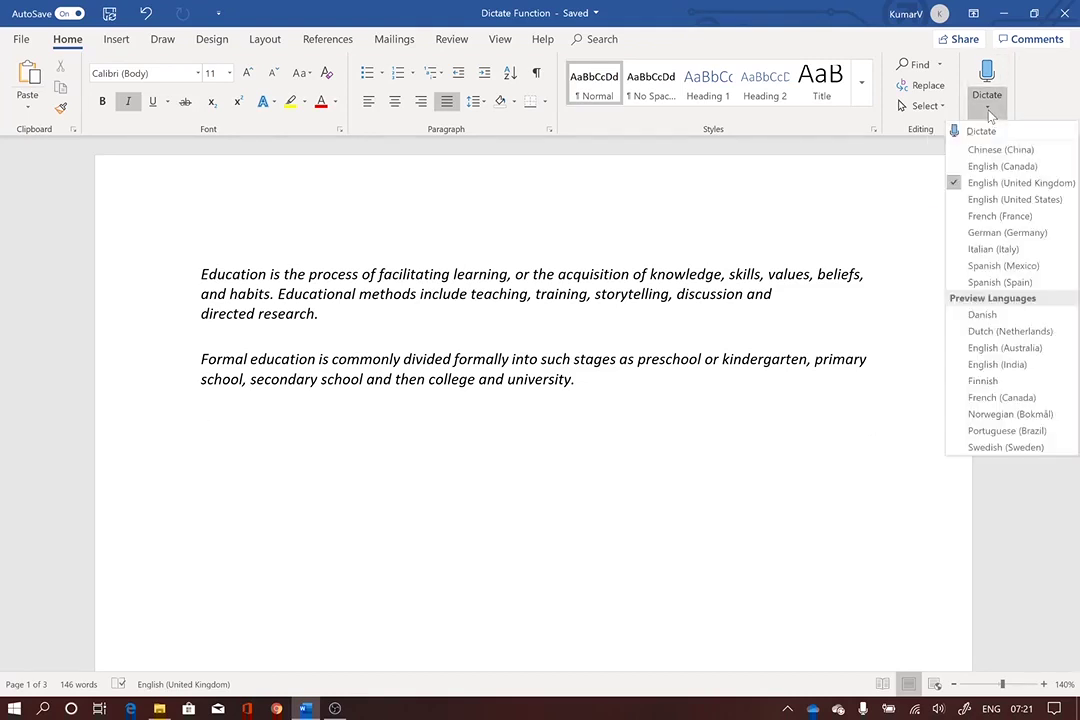
{"action": "left_click", "coordinate": [982, 131]}
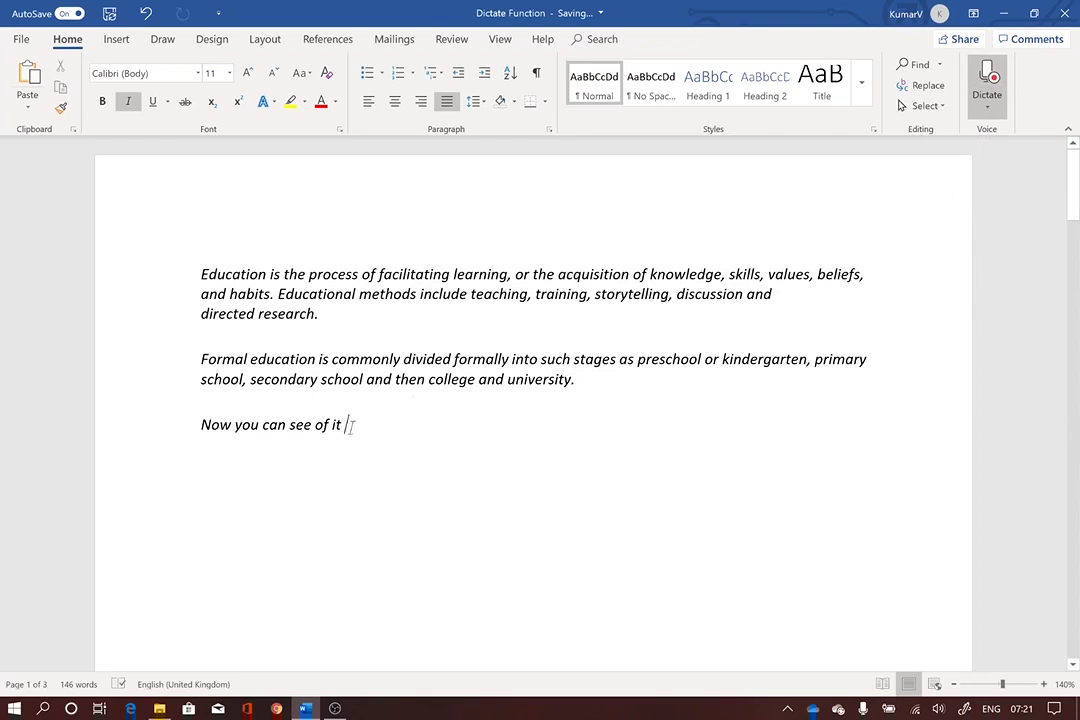
Step: Delete the stray dictated words below the two education paragraphs while keeping dictation on
{"action": "left_click_drag", "start_coordinate": [346, 425], "coordinate": [200, 425]}
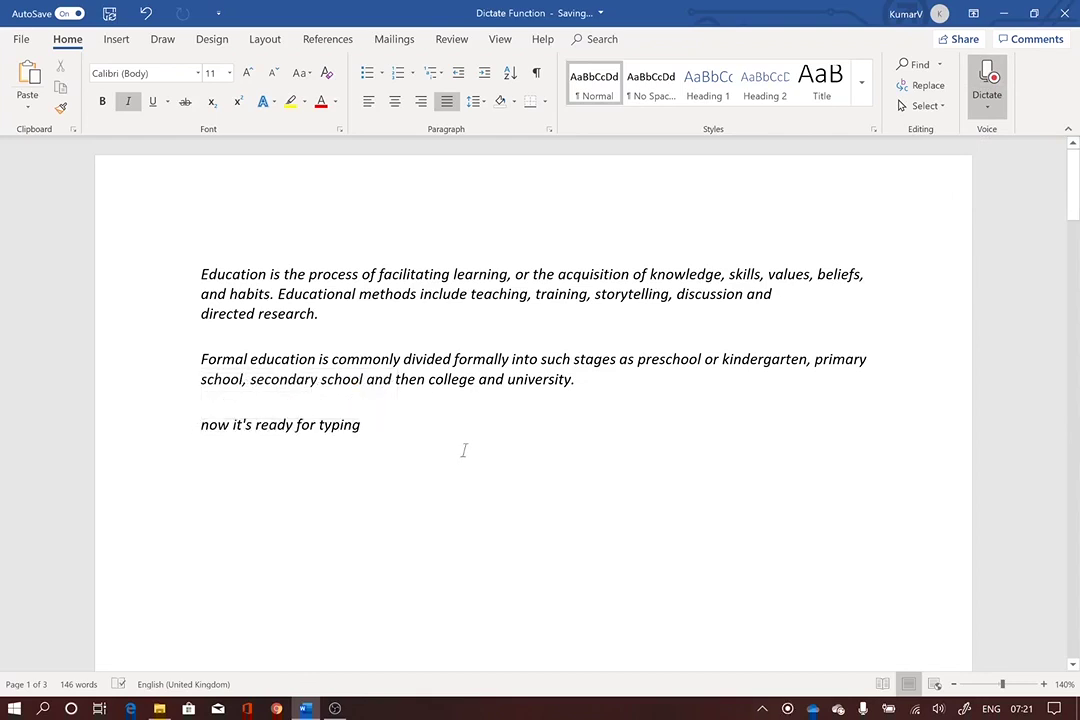
{"action": "key", "text": "BackSpace"}
{"action": "key", "text": "BackSpace"}
{"action": "key", "text": "BackSpace"}
{"action": "key", "text": "BackSpace"}
{"action": "key", "text": "BackSpace"}
{"action": "key", "text": "BackSpace"}
{"action": "key", "text": "BackSpace"}
{"action": "key", "text": "BackSpace"}
{"action": "key", "text": "BackSpace"}
{"action": "key", "text": "BackSpace"}
{"action": "key", "text": "BackSpace"}
{"action": "key", "text": "BackSpace"}
{"action": "key", "text": "BackSpace"}
{"action": "key", "text": "BackSpace"}
{"action": "key", "text": "BackSpace"}
{"action": "key", "text": "BackSpace"}
{"action": "key", "text": "BackSpace"}
{"action": "key", "text": "BackSpace"}
{"action": "key", "text": "BackSpace"}
{"action": "key", "text": "BackSpace"}
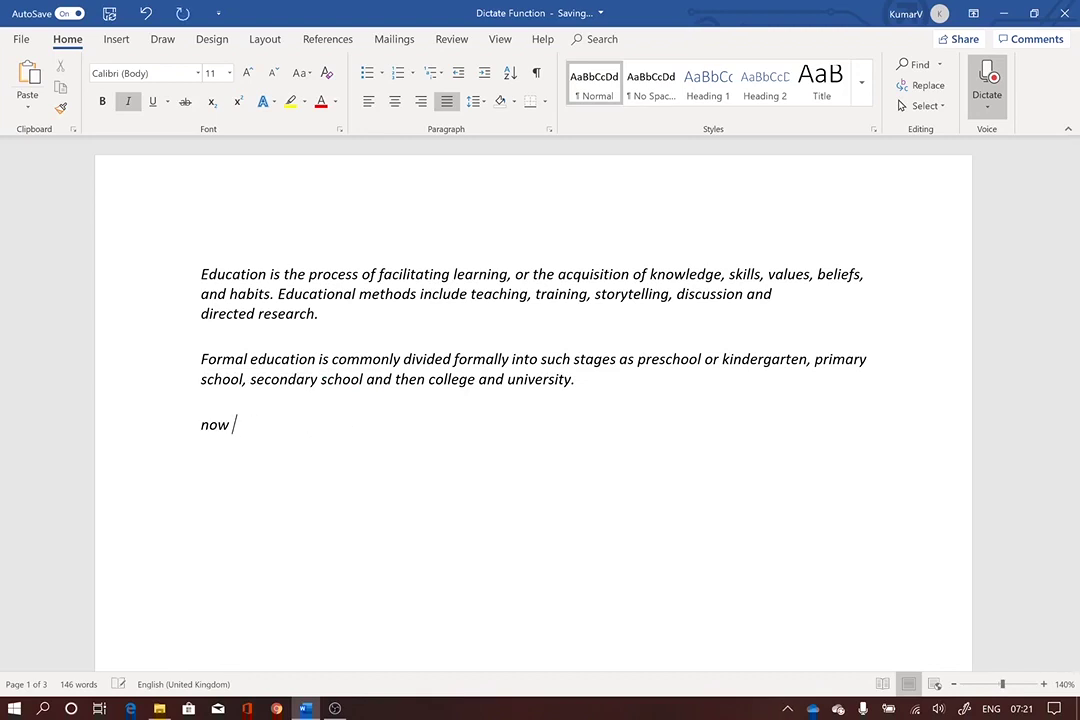
{"action": "key", "text": "BackSpace"}
{"action": "key", "text": "BackSpace"}
{"action": "key", "text": "BackSpace"}
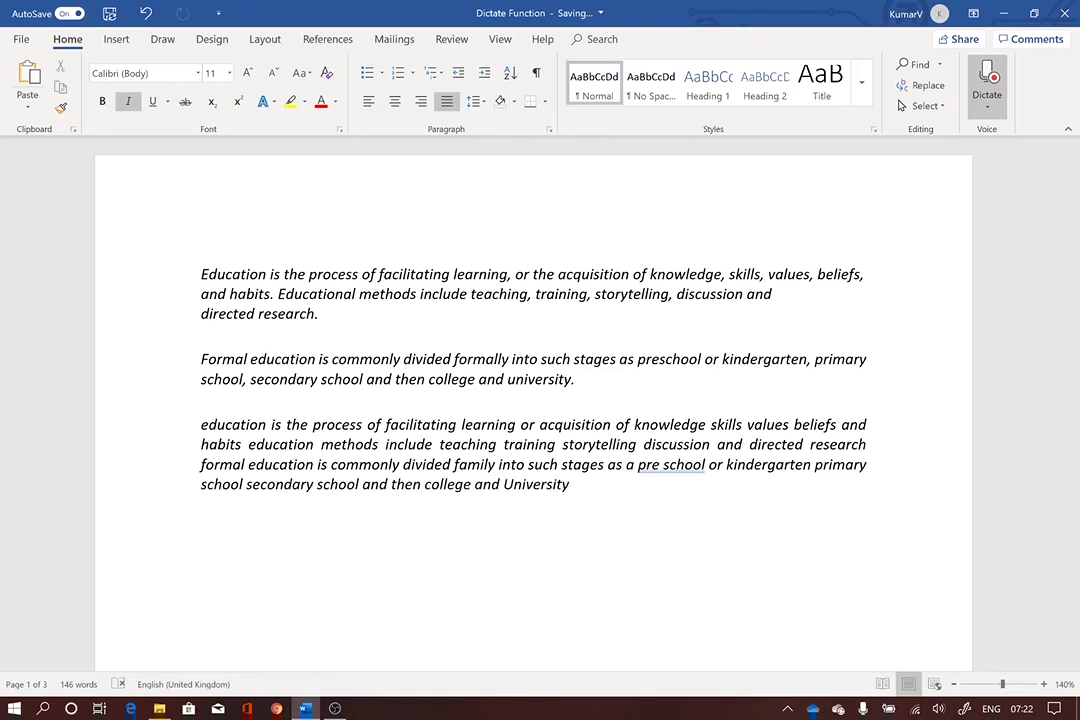
Step: Dictate the education passage without punctuation, stop dictation, and highlight the dictated paragraph to review it
{"action": "left_click", "coordinate": [985, 108]}
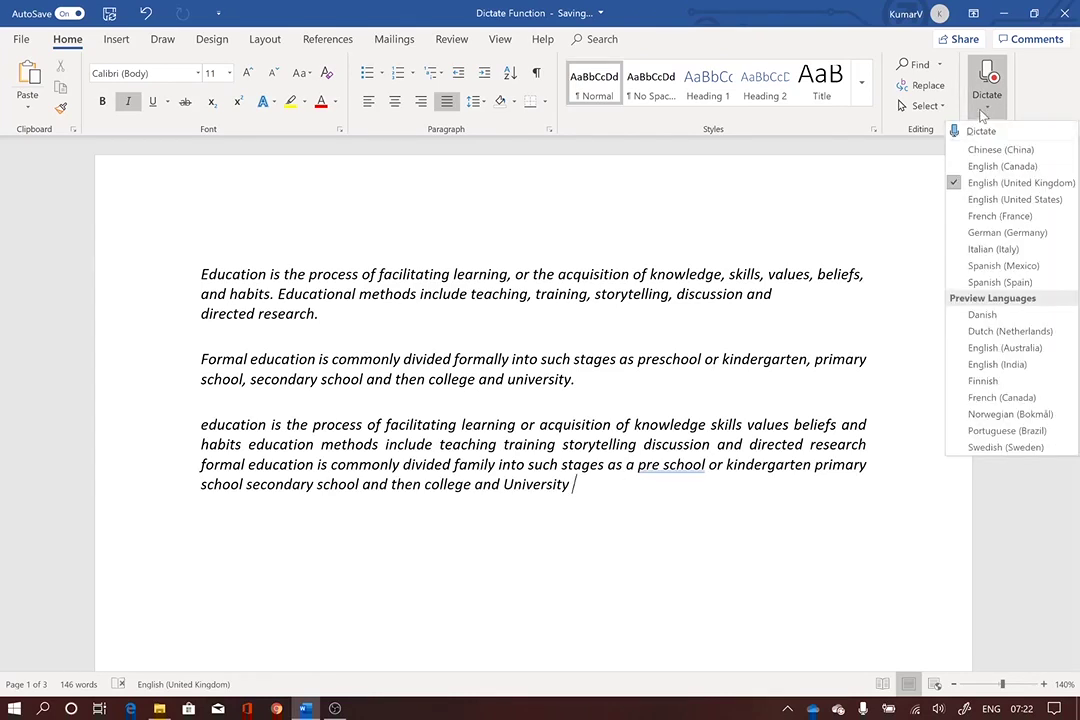
{"action": "left_click", "coordinate": [981, 131]}
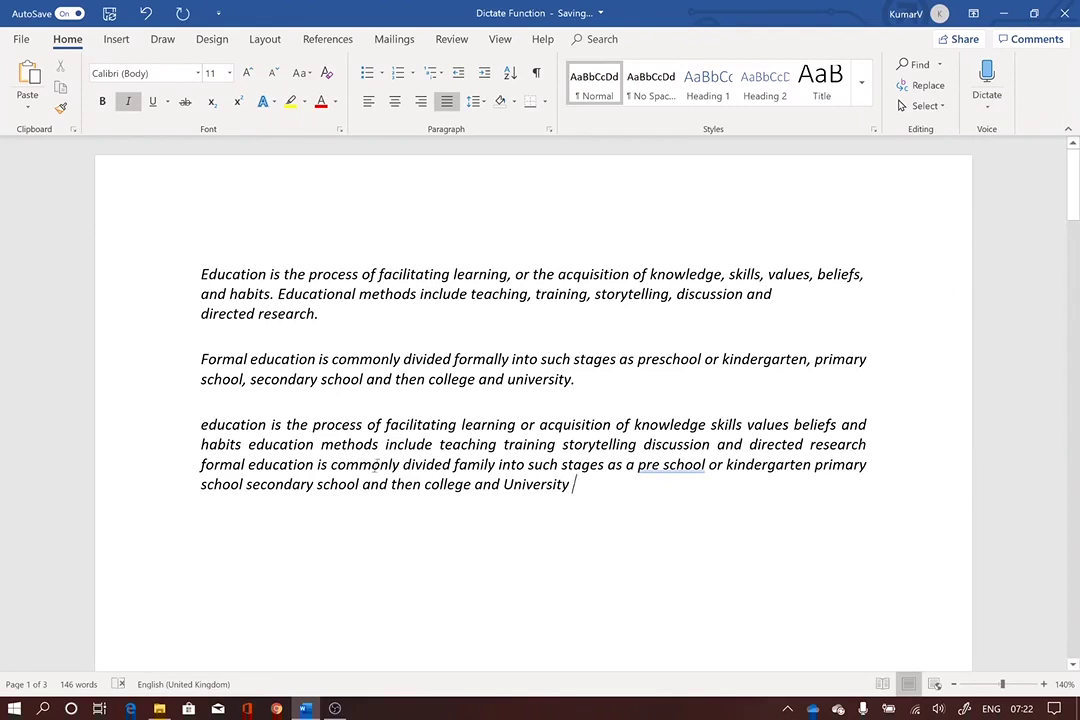
{"action": "left_click_drag", "start_coordinate": [200, 426], "coordinate": [580, 485]}
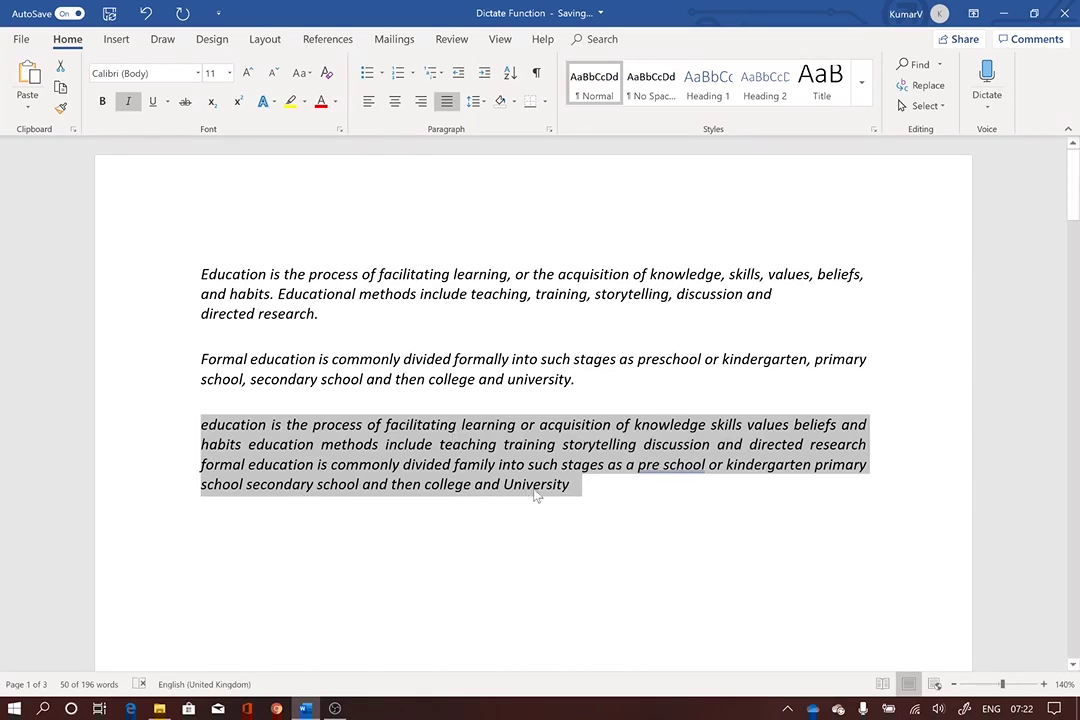
{"action": "left_click", "coordinate": [574, 490]}
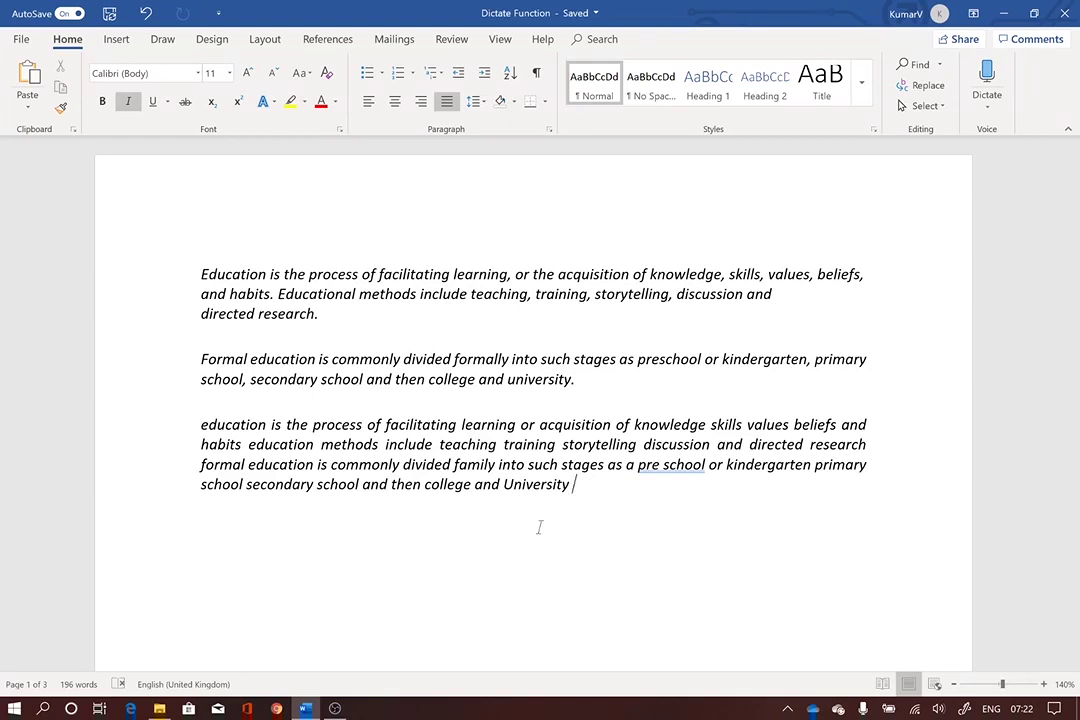
Step: Dictate the punctuation marks . , ! ? on a new line below the dictated paragraph and stop dictation
{"action": "key", "text": "Return"}
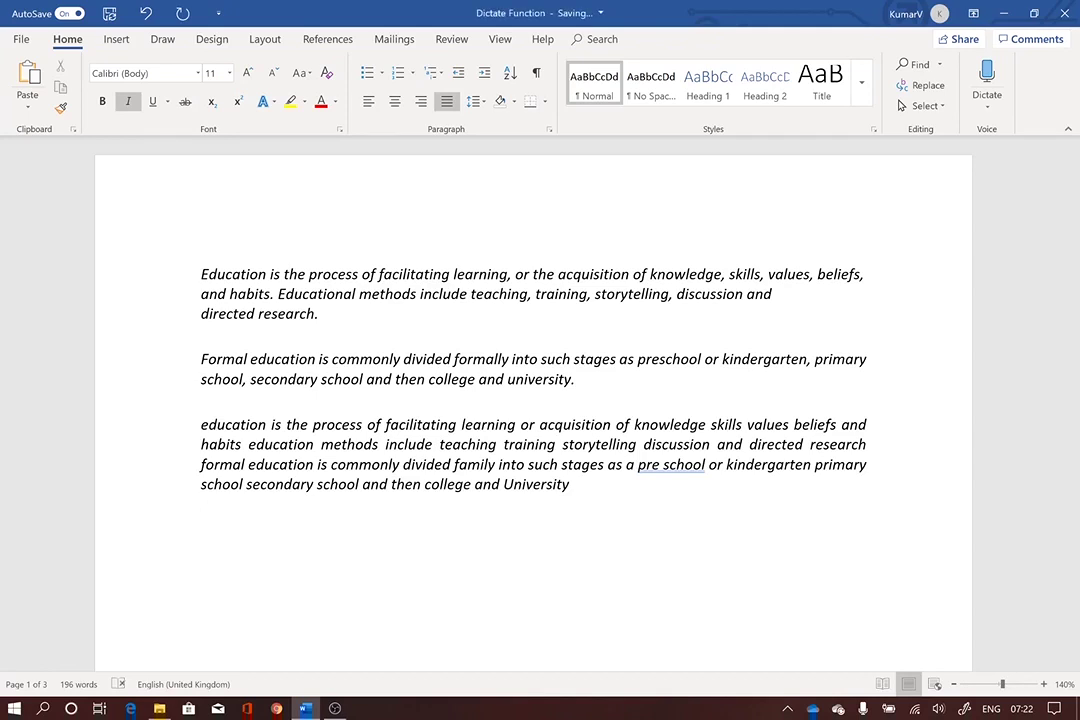
{"action": "scroll", "coordinate": [613, 455], "scroll_direction": "down", "scroll_amount": 1}
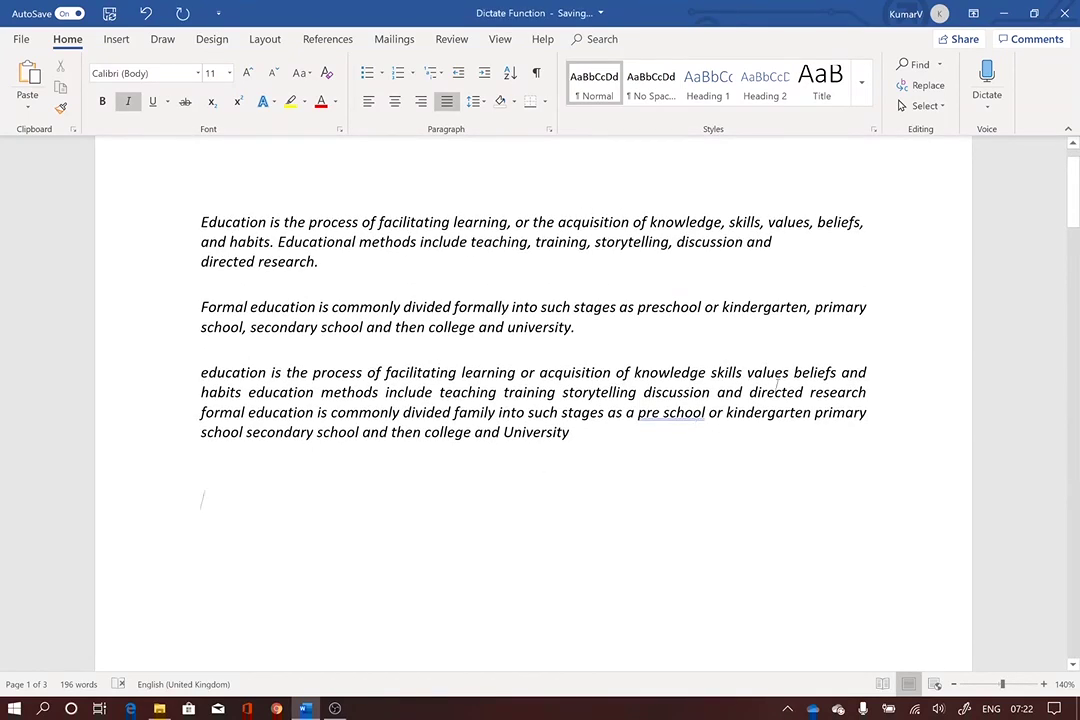
{"action": "left_click", "coordinate": [988, 110]}
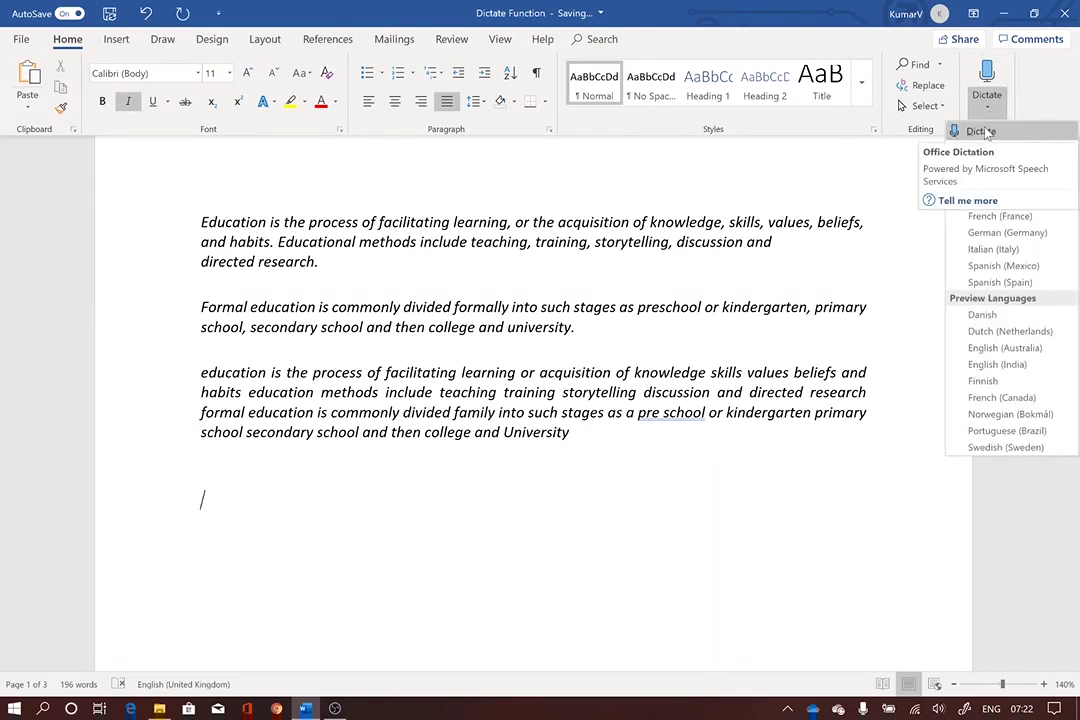
{"action": "left_click", "coordinate": [981, 131]}
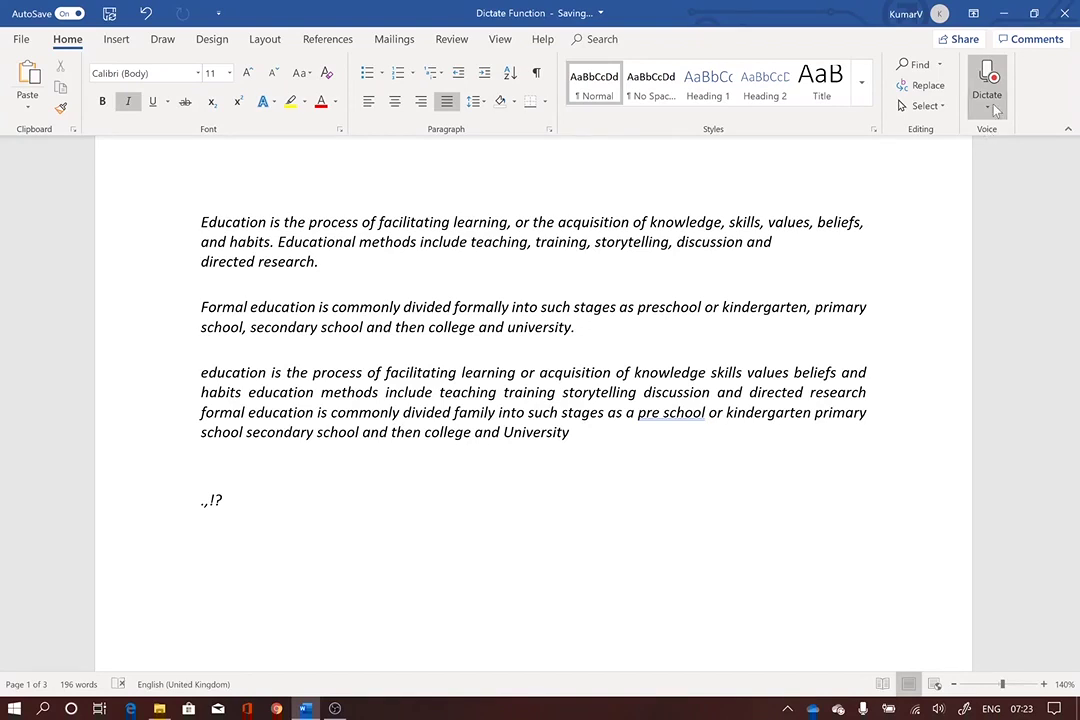
{"action": "left_click", "coordinate": [987, 106]}
{"action": "left_click", "coordinate": [988, 131]}
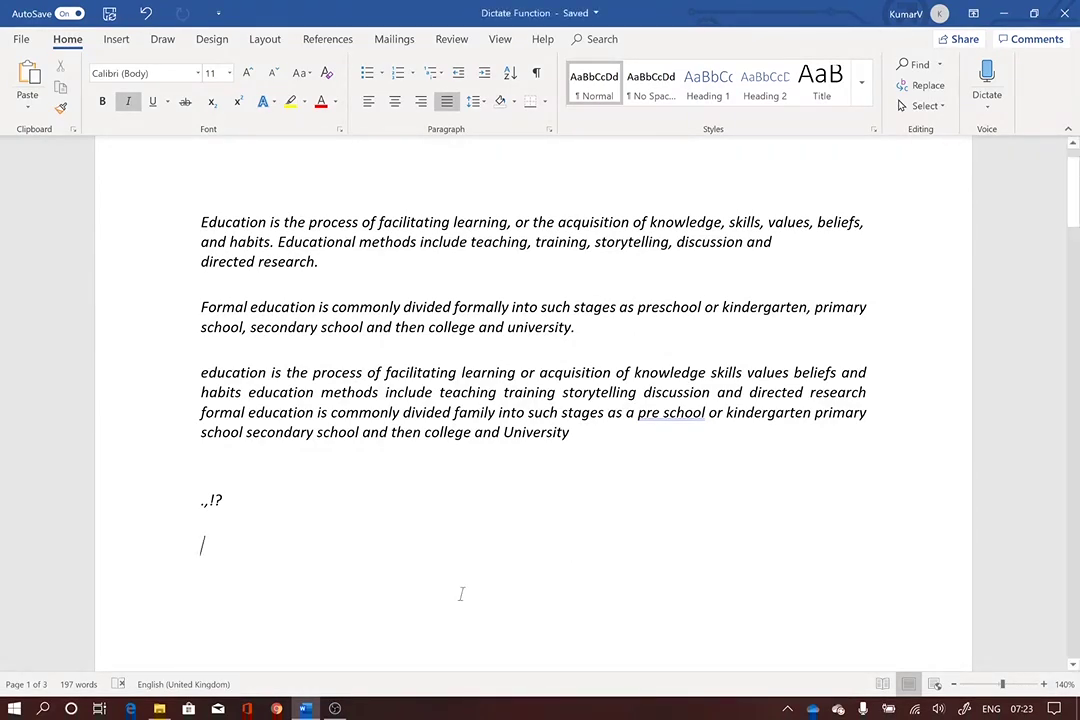
Step: Dictate both education paragraphs again with spoken punctuation below the punctuation marks, and stop dictation
{"action": "left_click", "coordinate": [987, 106]}
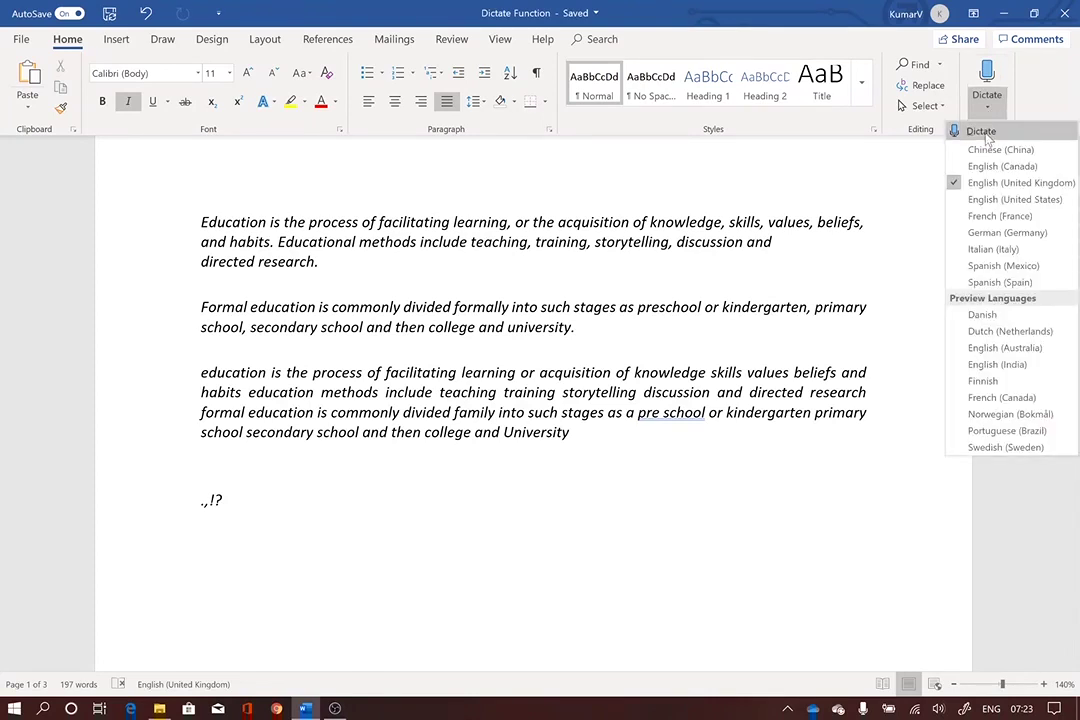
{"action": "left_click", "coordinate": [983, 133]}
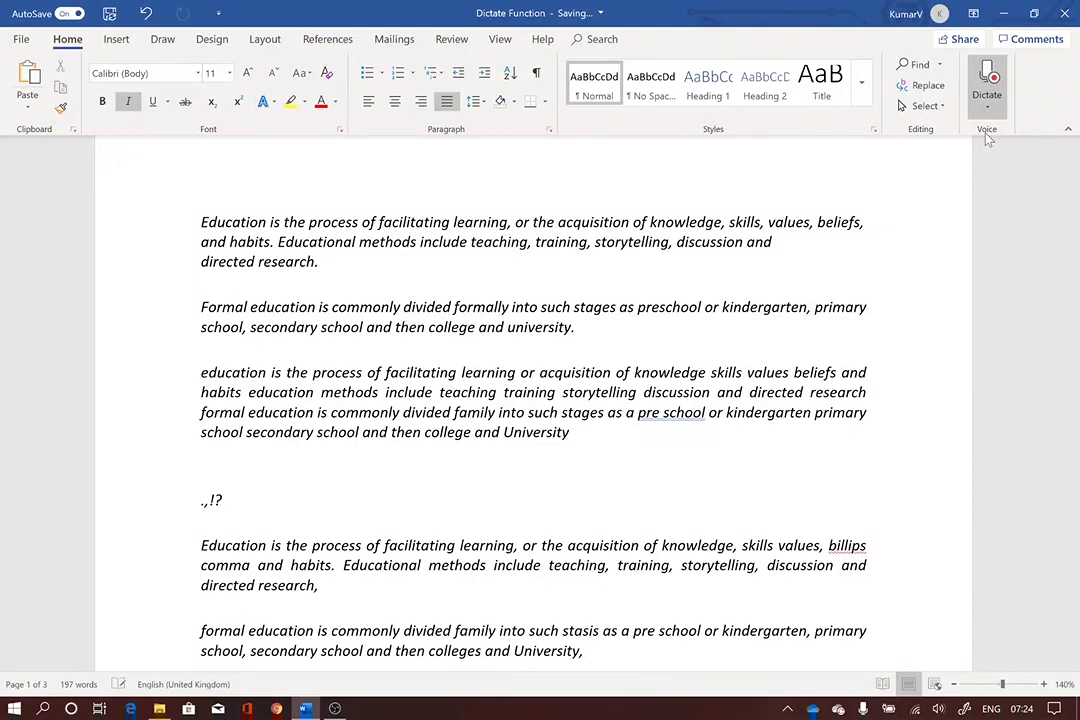
{"action": "scroll", "coordinate": [888, 168], "scroll_direction": "down", "scroll_amount": 1}
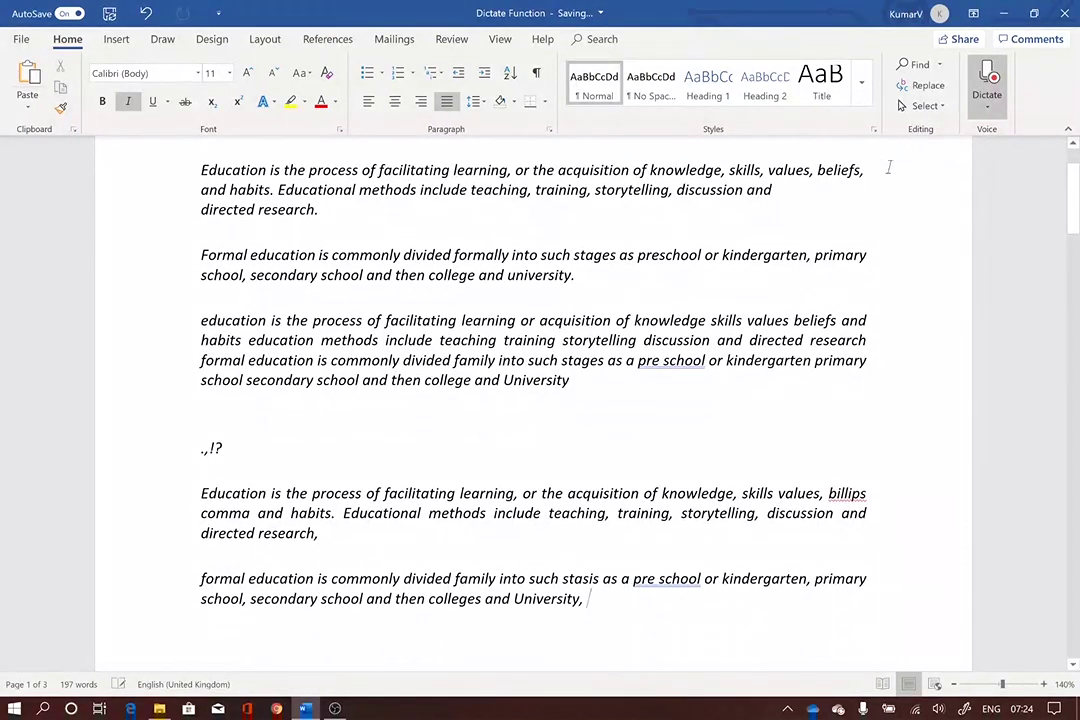
{"action": "left_click", "coordinate": [987, 106]}
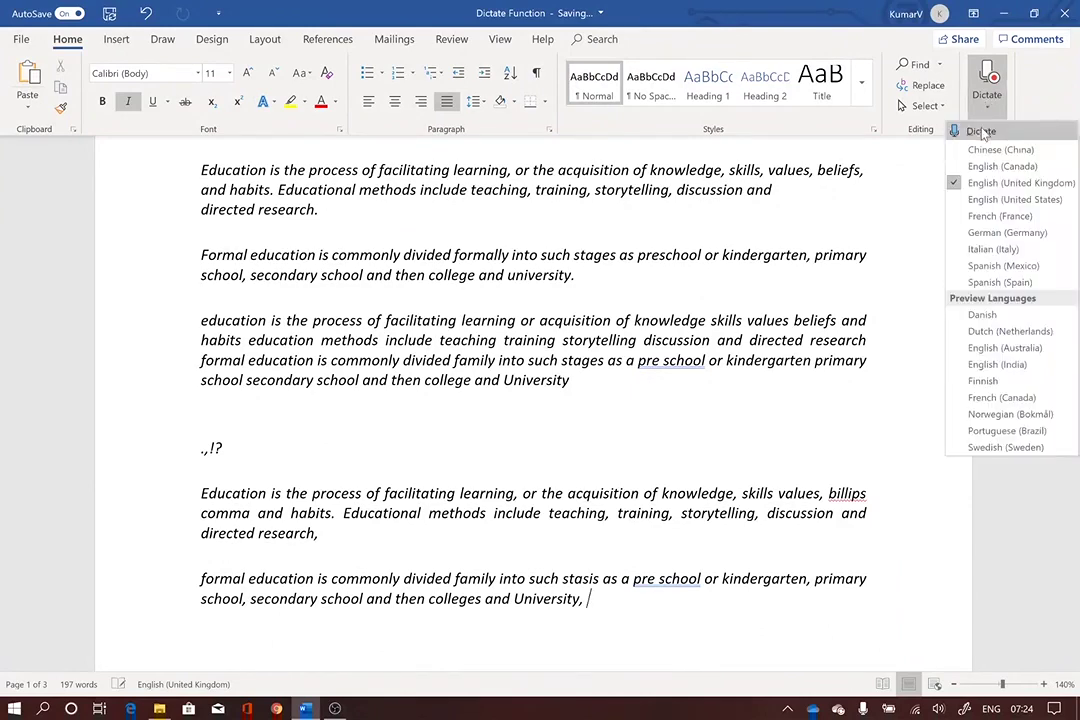
{"action": "left_click", "coordinate": [981, 131]}
Step: Compare the punctuated dictation with the original paragraphs, examining the words "billips", "comma" and "pre school"
{"action": "scroll", "coordinate": [803, 244], "scroll_direction": "down", "scroll_amount": 1}
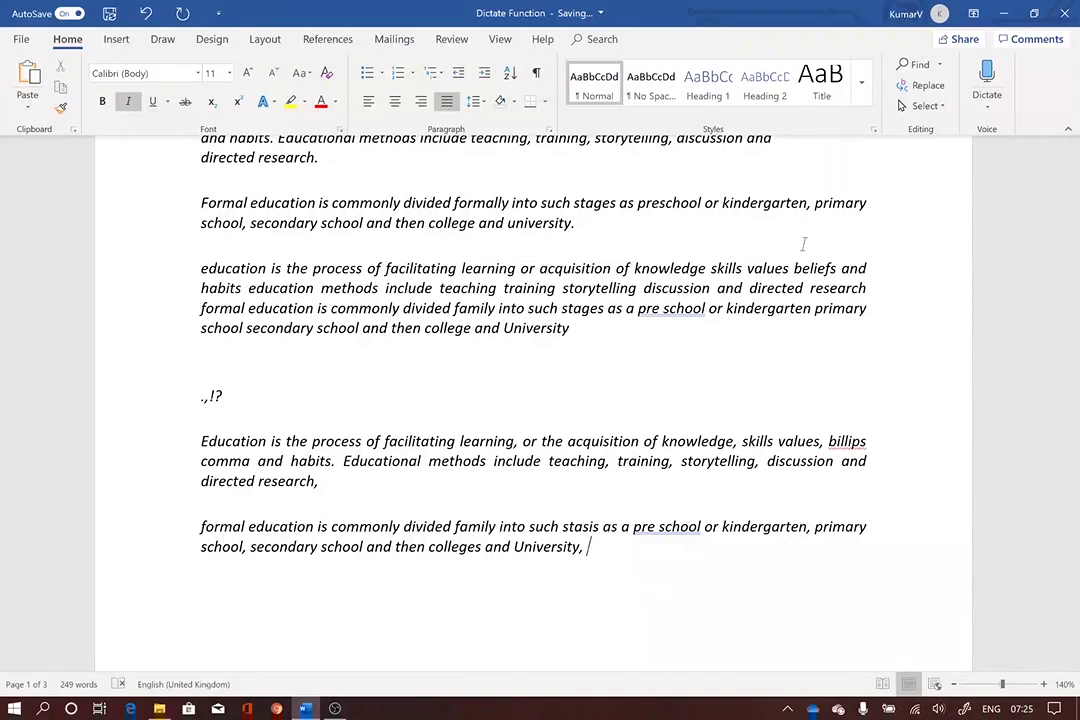
{"action": "scroll", "coordinate": [777, 257], "scroll_direction": "up", "scroll_amount": 1}
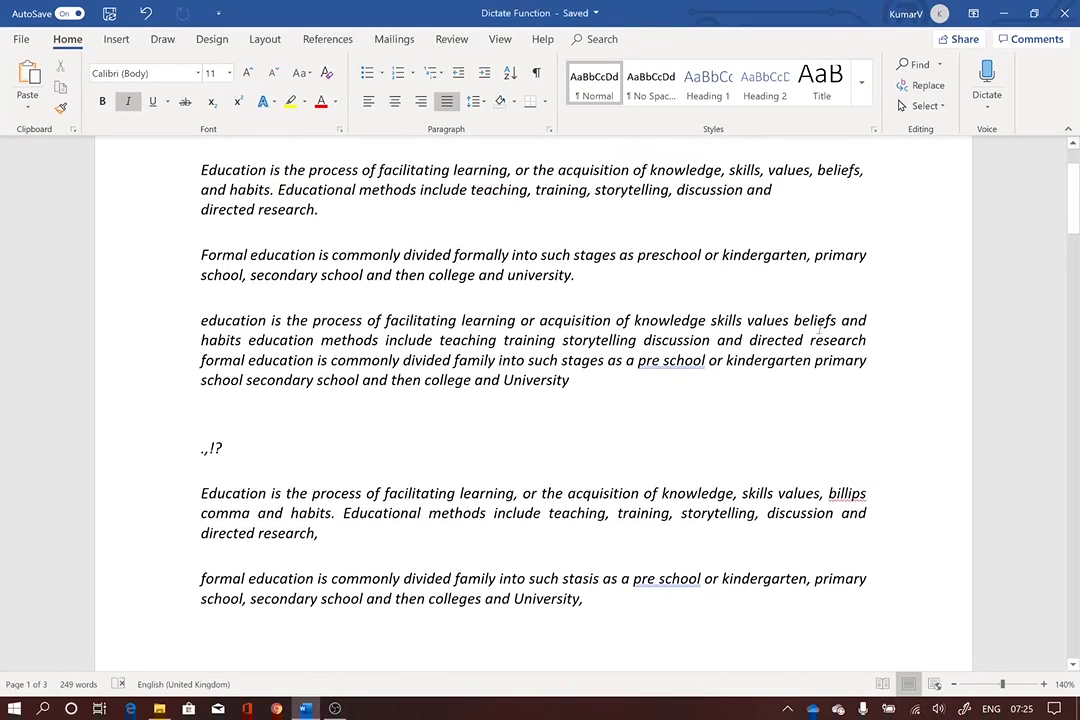
{"action": "double_click", "coordinate": [835, 493]}
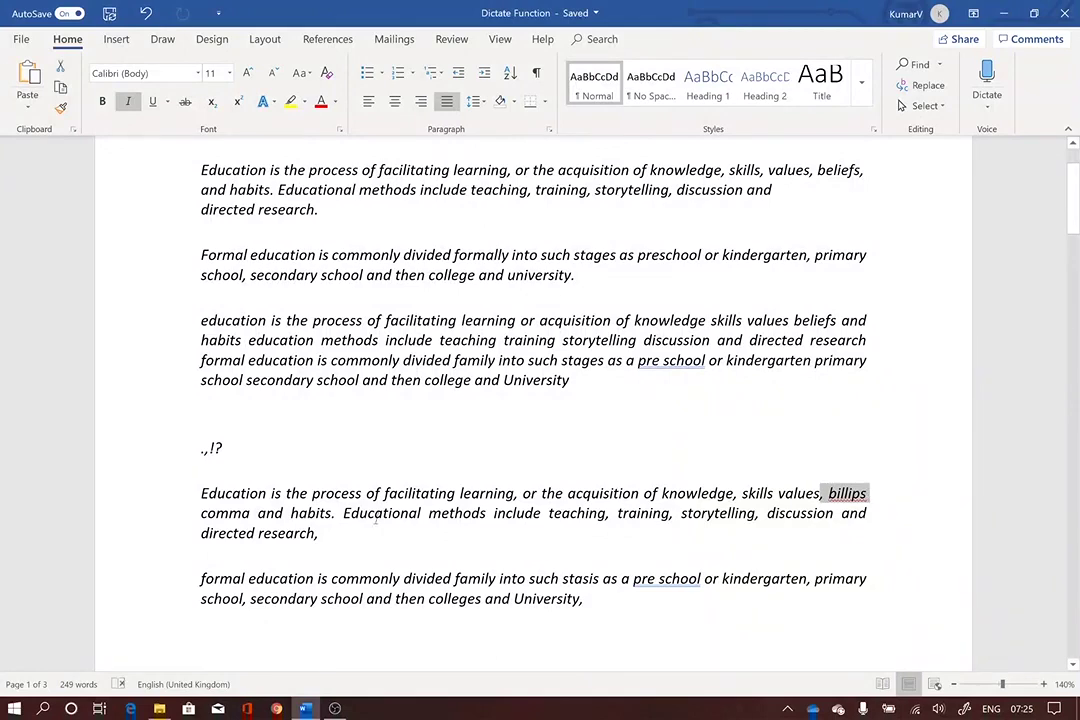
{"action": "double_click", "coordinate": [238, 513]}
{"action": "left_click", "coordinate": [244, 550]}
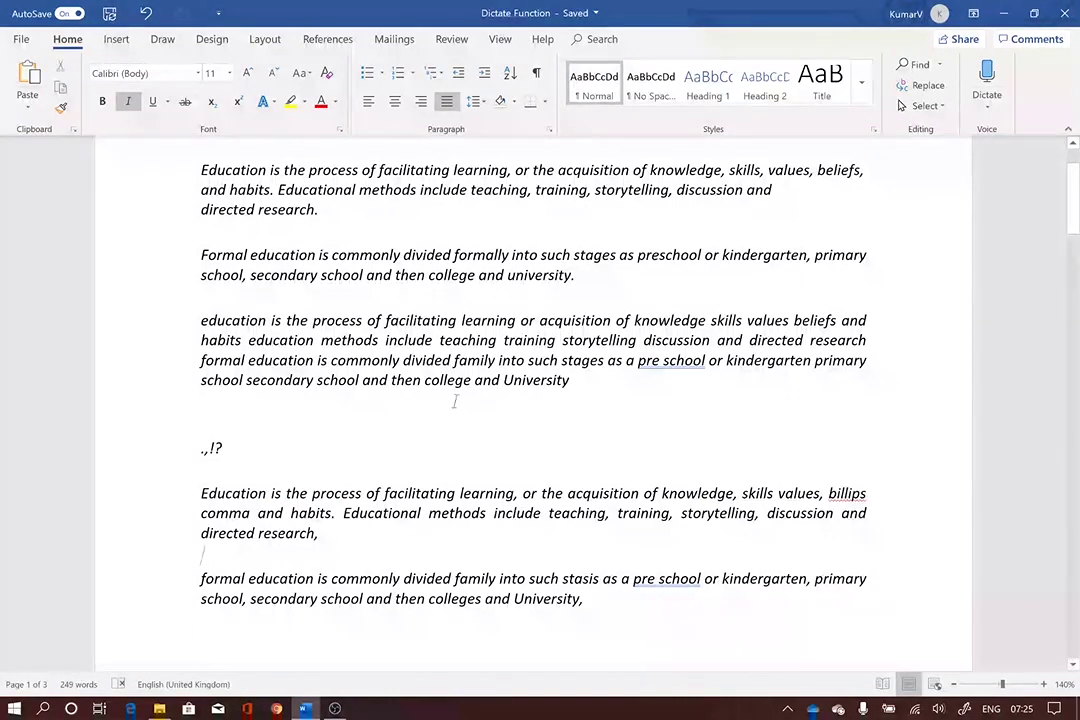
{"action": "scroll", "coordinate": [453, 400], "scroll_direction": "up", "scroll_amount": 1}
{"action": "scroll", "coordinate": [494, 295], "scroll_direction": "down", "scroll_amount": 2}
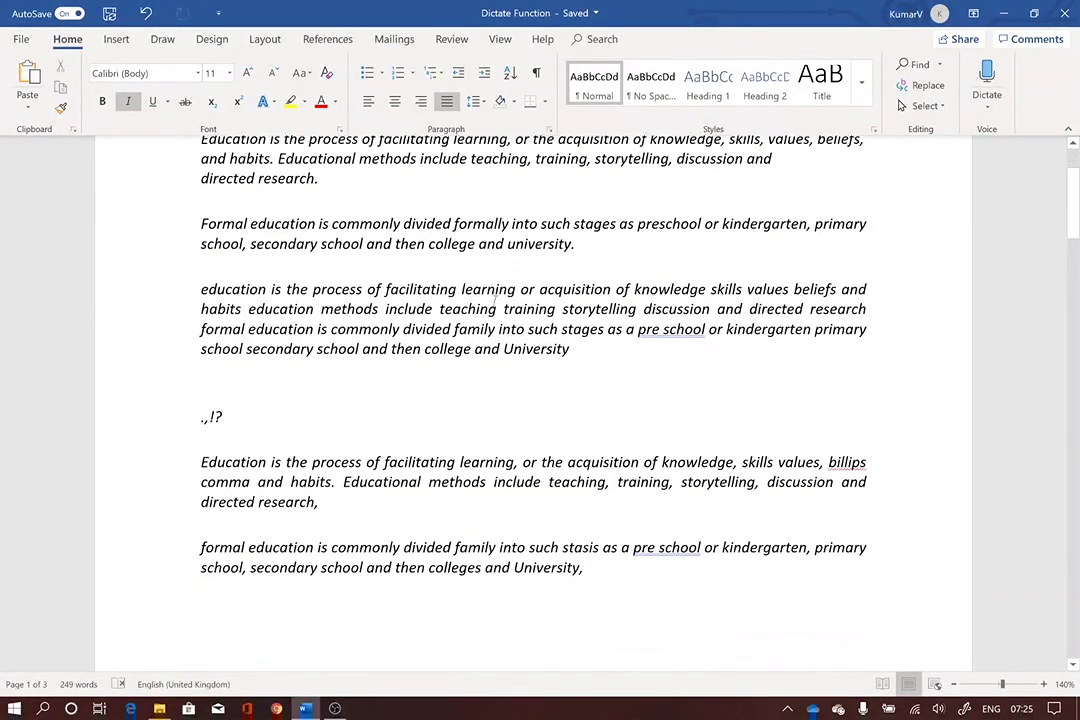
{"action": "right_click", "coordinate": [665, 528]}
{"action": "left_click", "coordinate": [742, 366]}
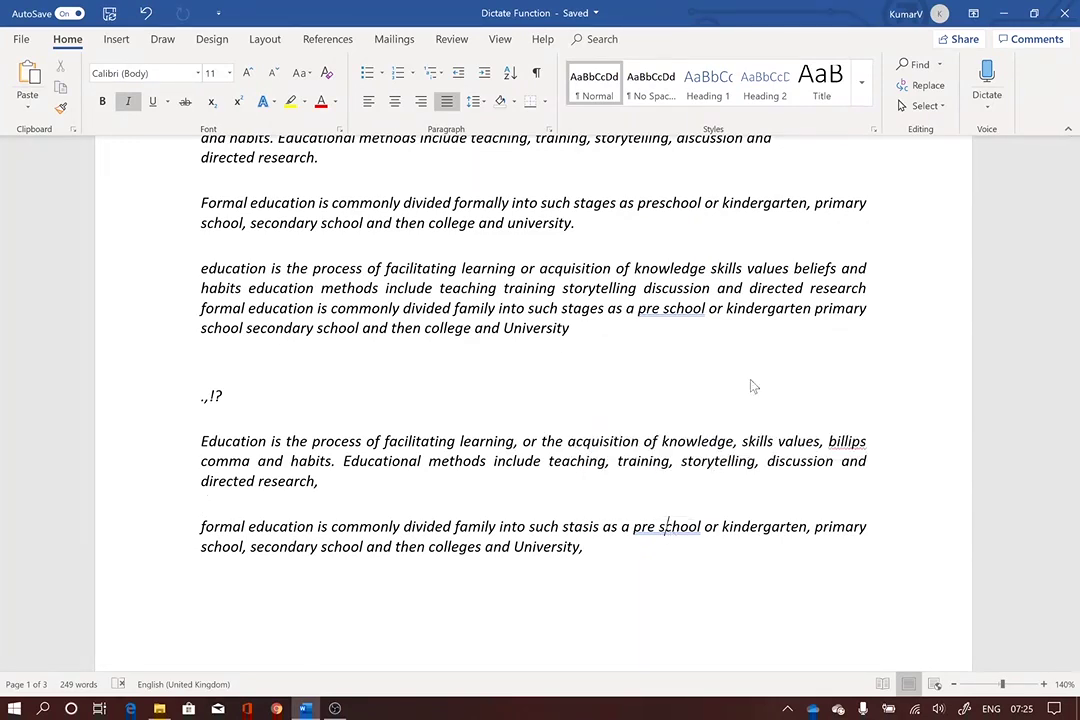